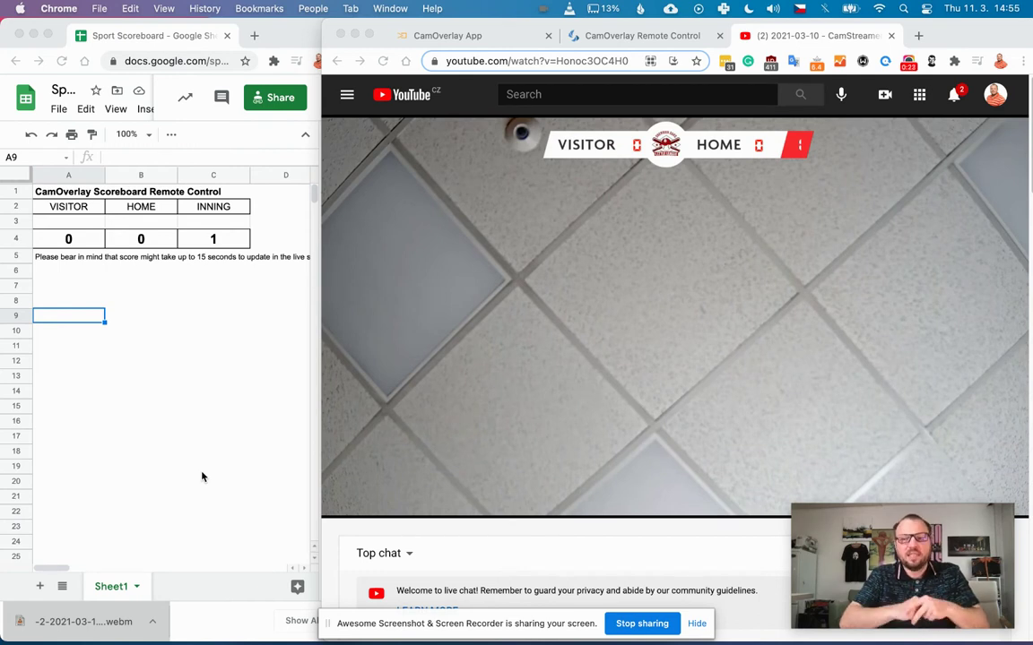
In the score spreadsheet, review the visitor (A4), home (B4) and inning (C4) cells
left_click(161, 292)
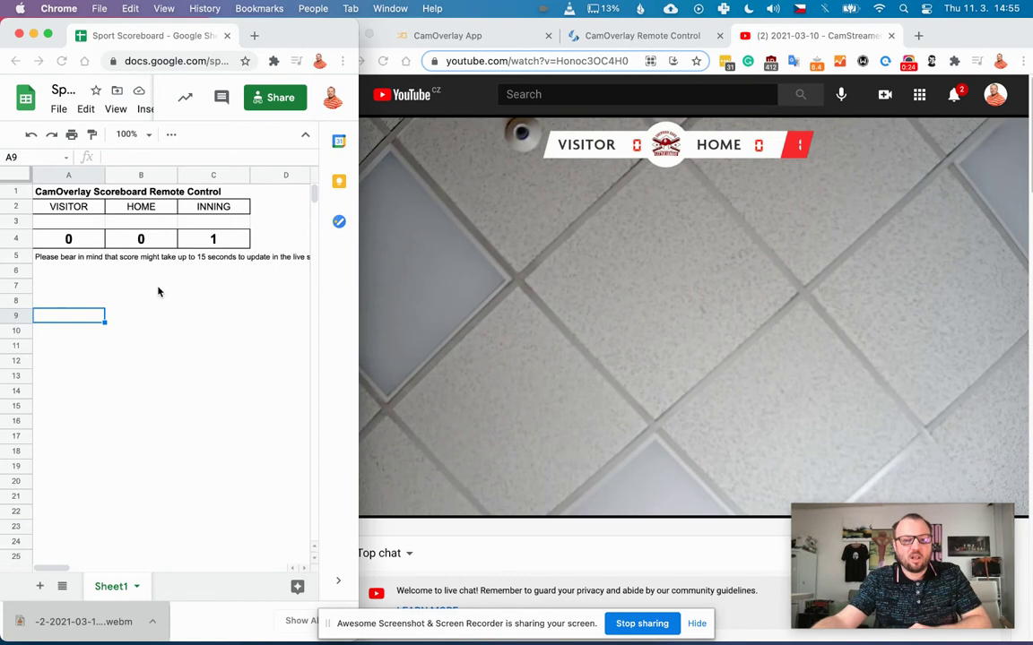
left_click(68, 240)
left_click(141, 239)
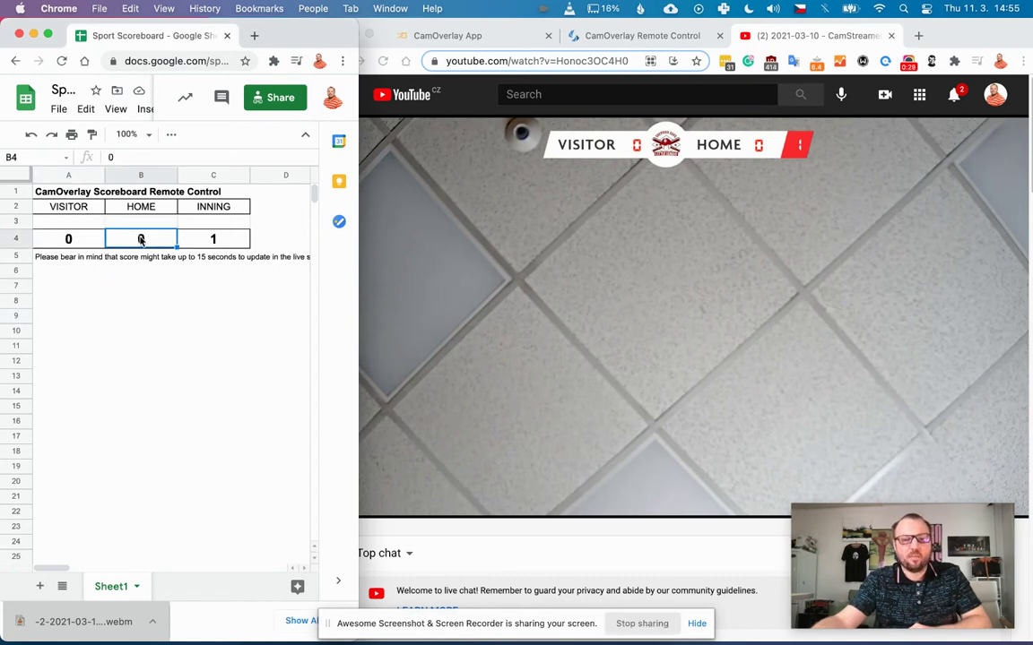
left_click(230, 242)
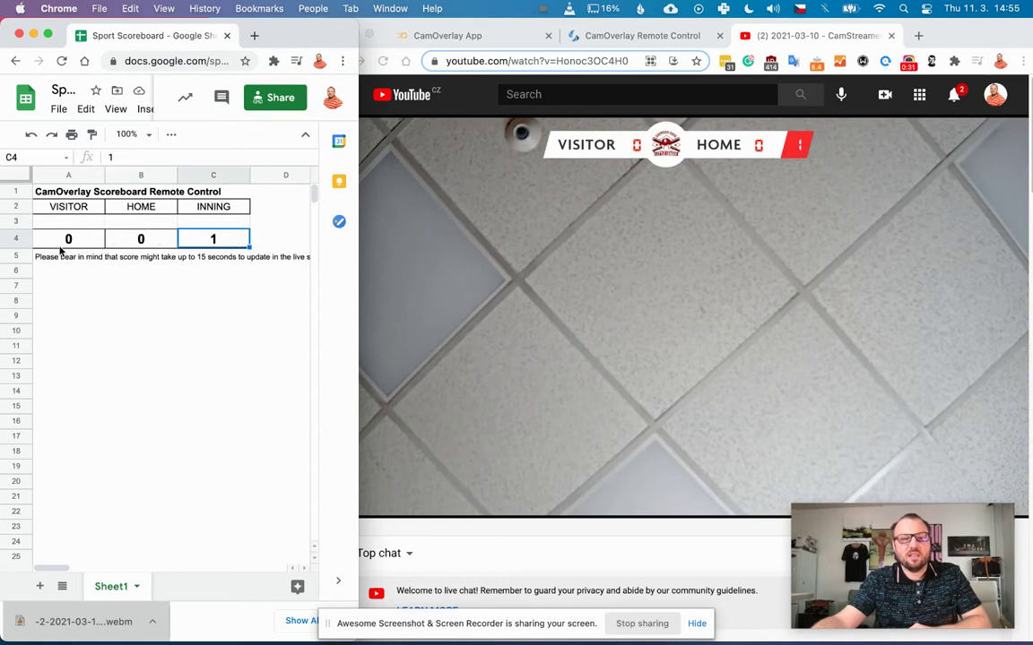
left_click(59, 242)
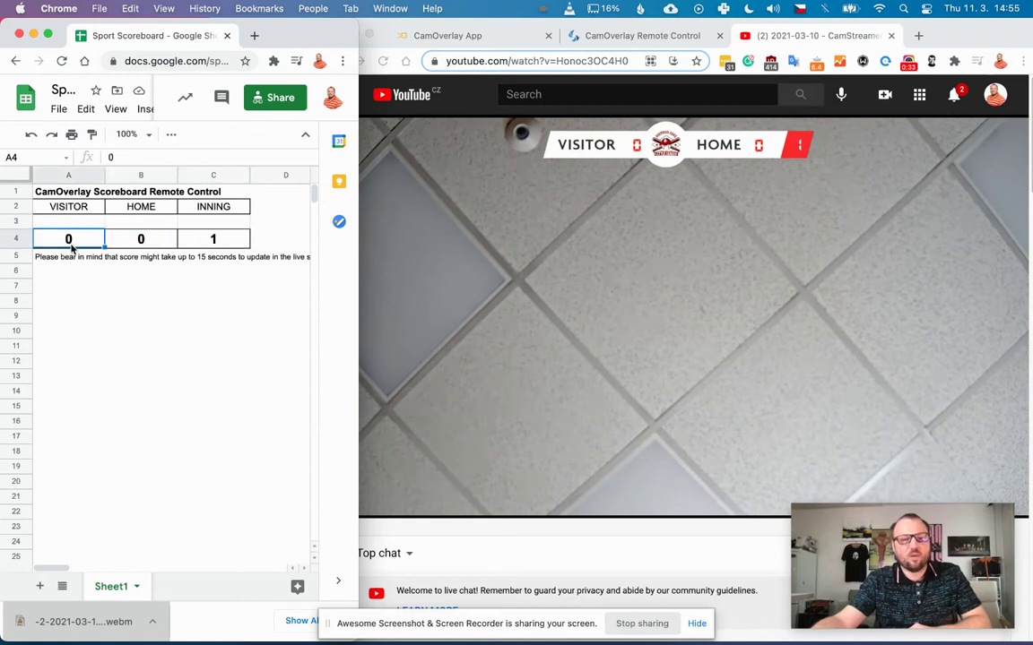
left_click(145, 240)
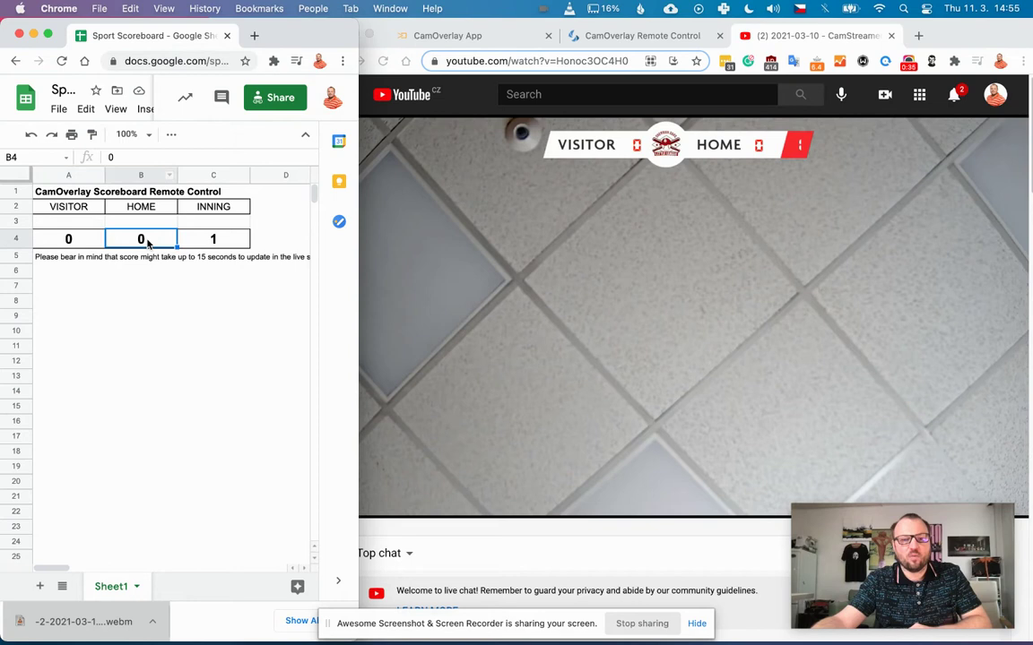
left_click(209, 239)
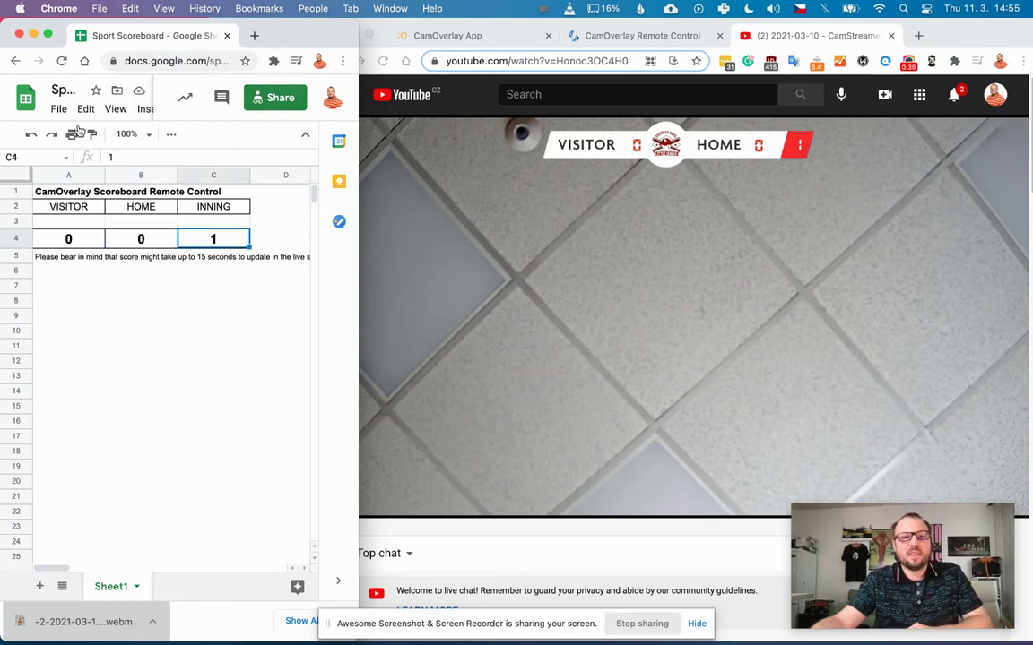
Check the sheet's web publishing settings, then move the selection off the score cells
left_click(57, 110)
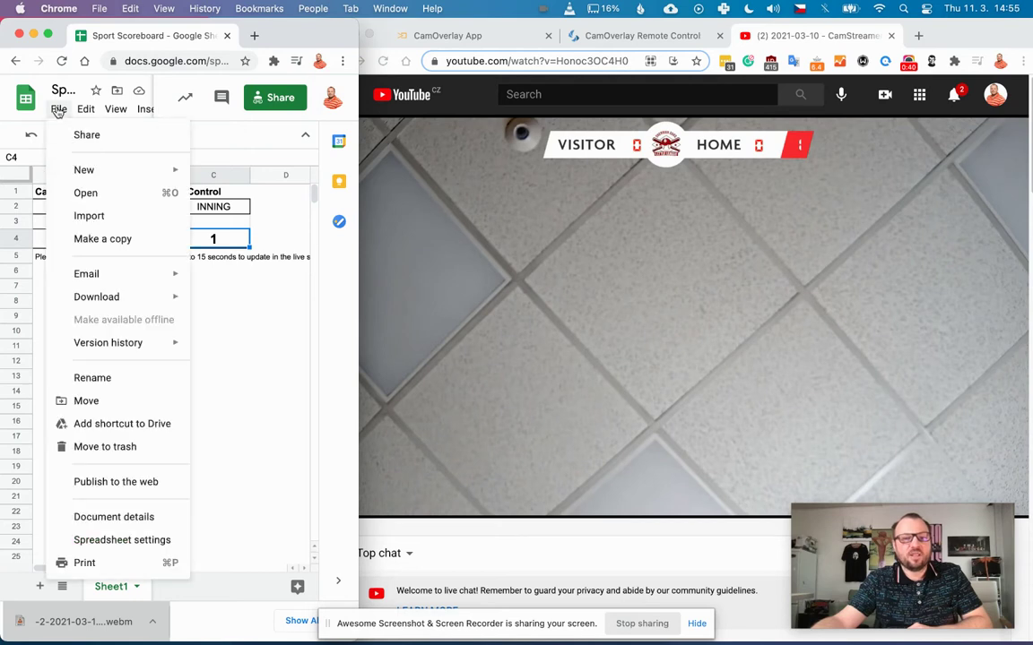
left_click(113, 484)
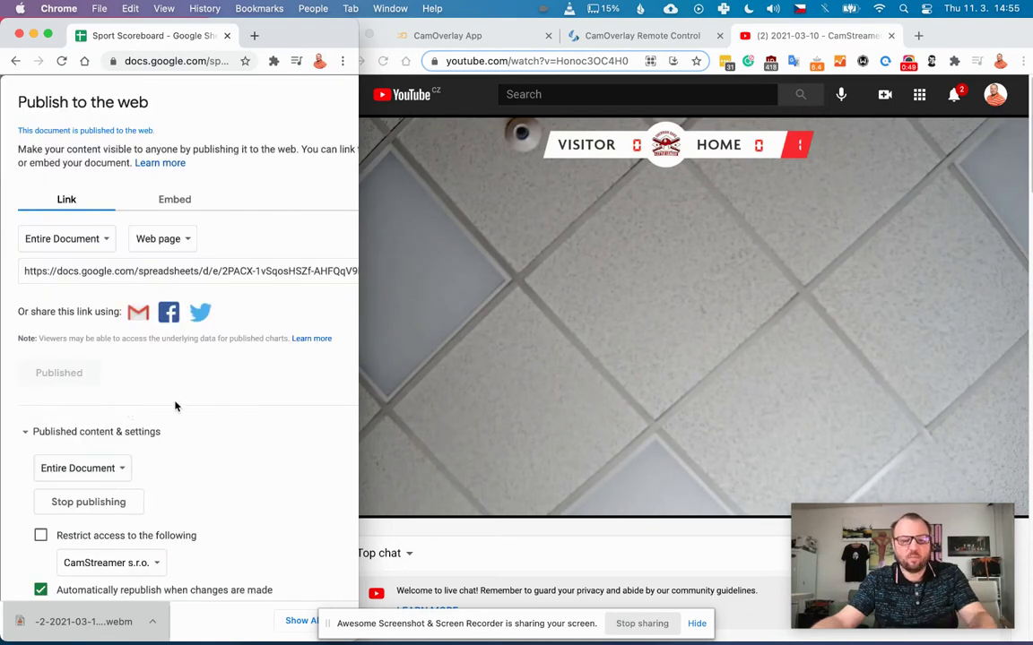
key("Escape")
key("Down")
key("Down")
key("Down")
key("Down")
key("Down")
key("Down")
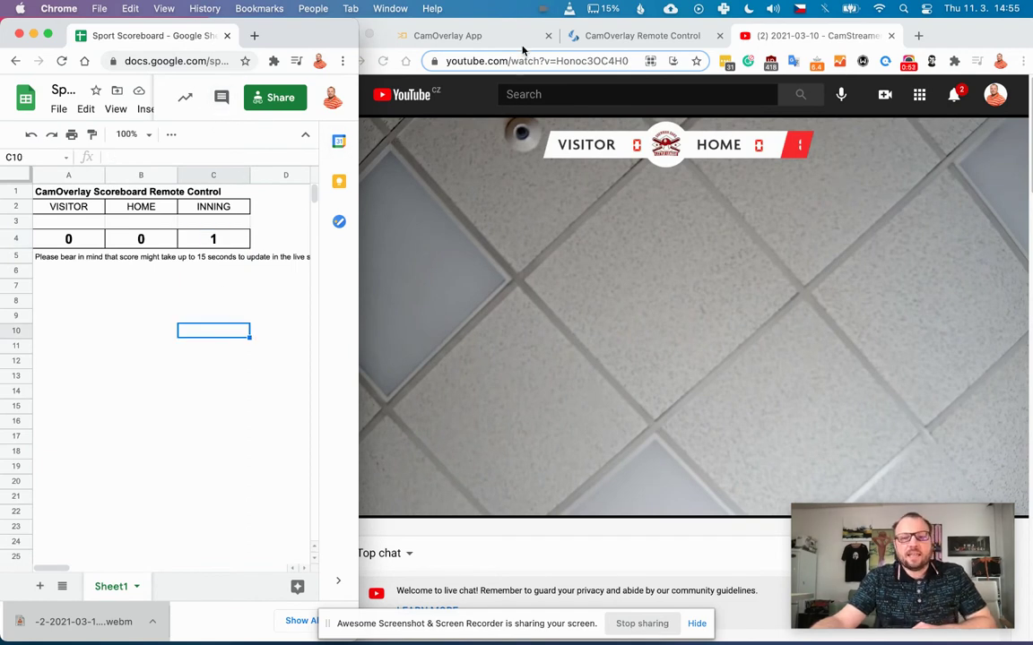
Go from the live stream window to the CamOverlay App page and scan its overlay list
left_click(449, 29)
key("ctrl+Tab")
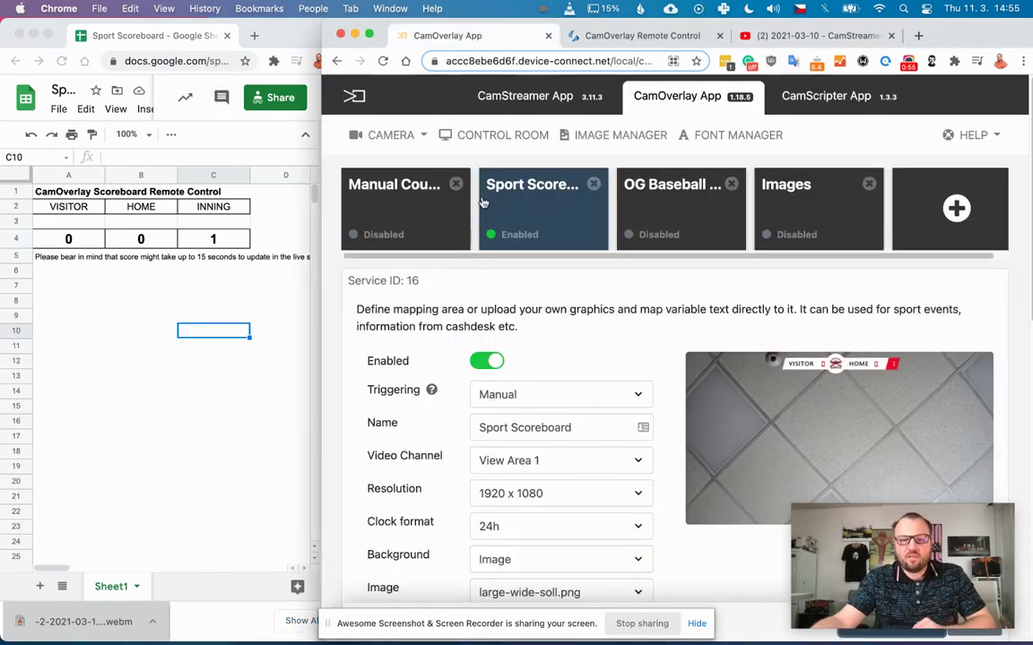
scroll(476, 309, "down", 10)
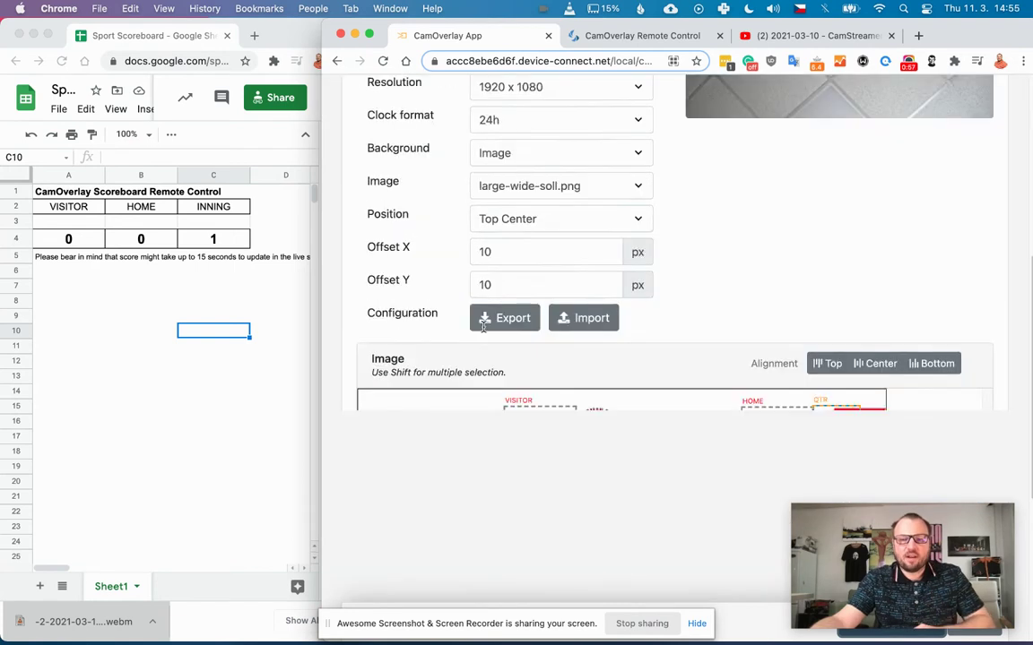
scroll(518, 140, "up", 2)
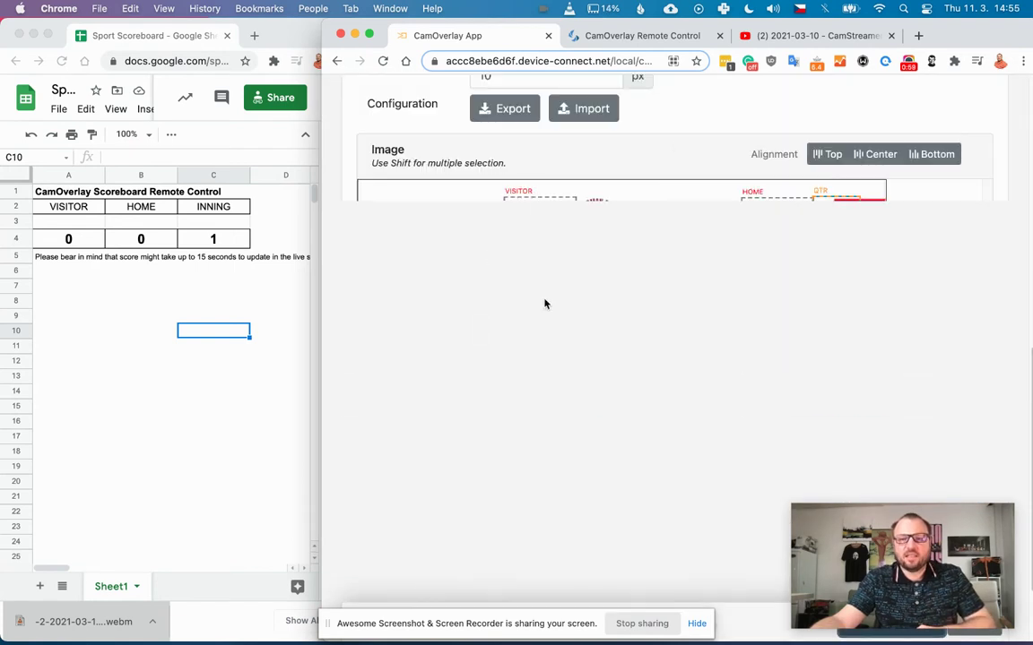
scroll(450, 288, "down", 2)
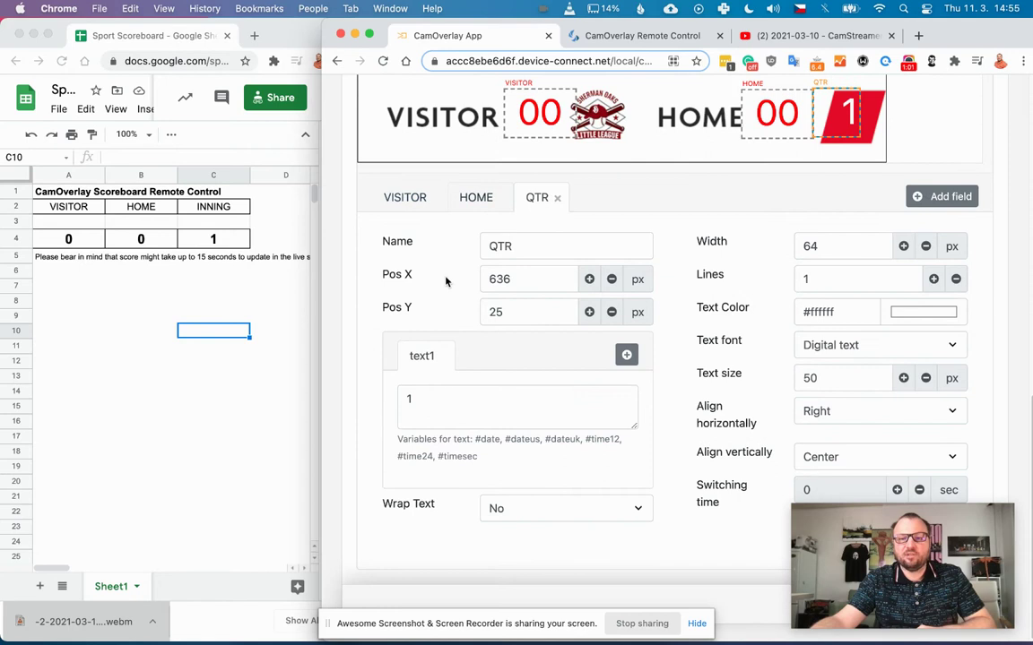
scroll(445, 281, "up", 2)
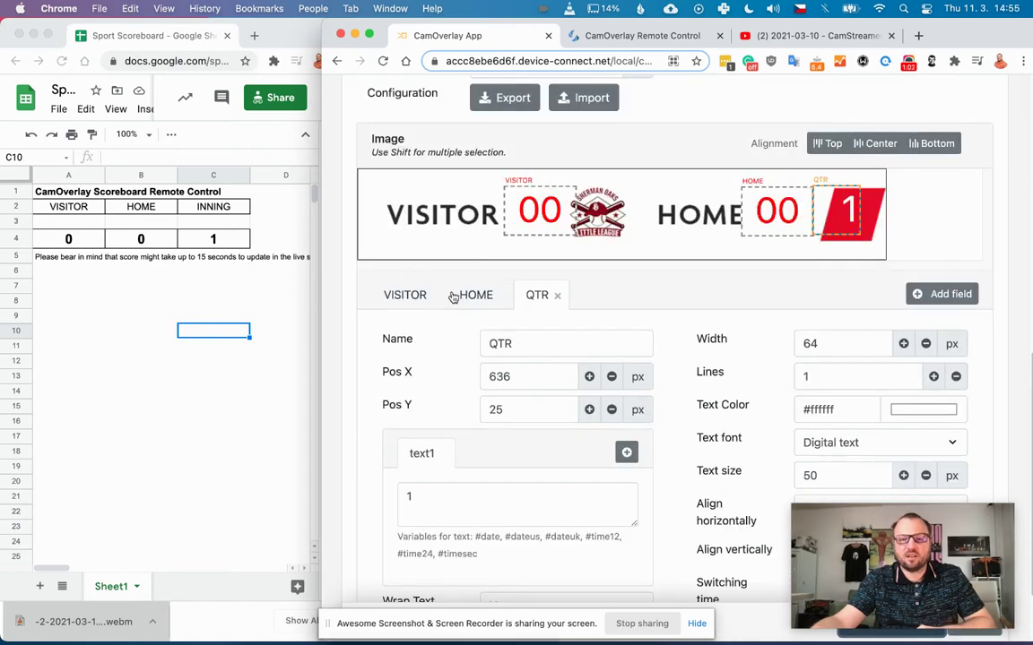
Inspect the Sport Scoreboard's VISITOR, HOME and QTR fields and select its Service ID 16
left_click(410, 296)
left_click(476, 295)
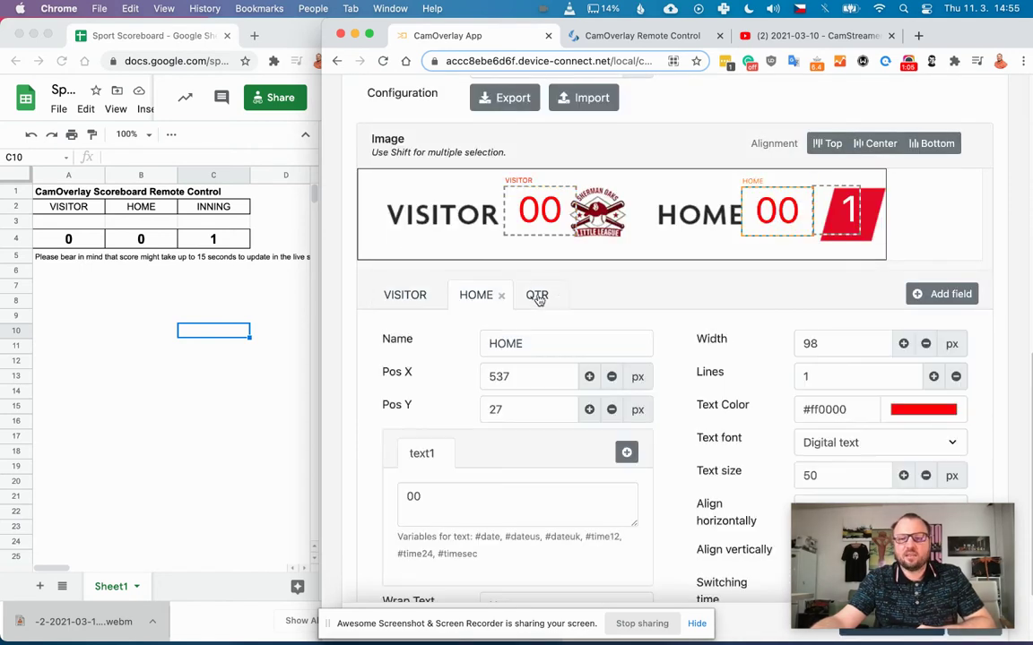
left_click(537, 297)
scroll(565, 308, "down", 1)
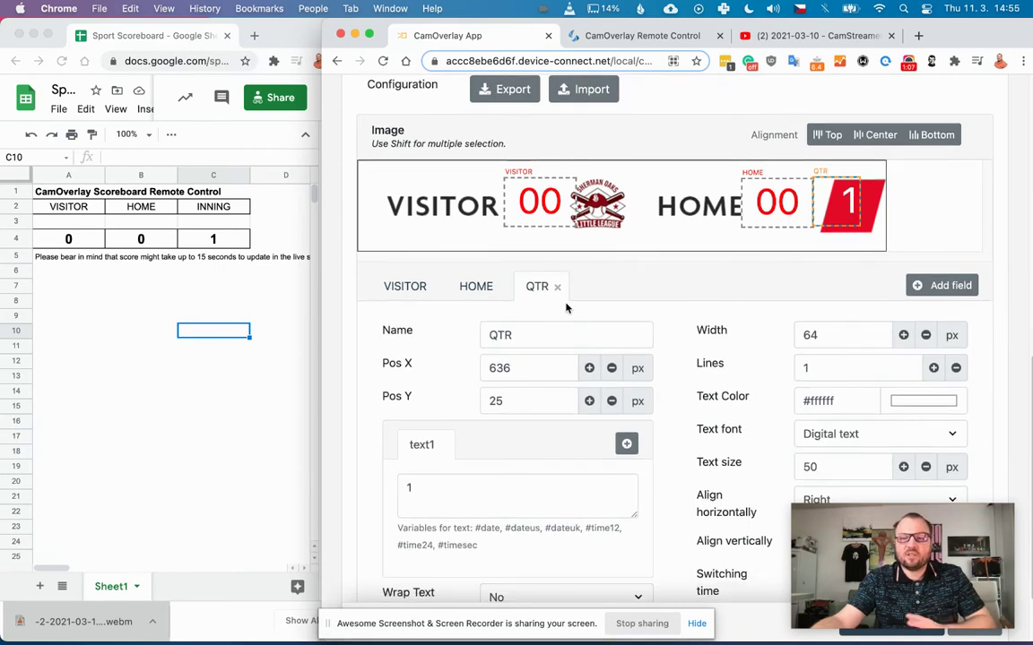
scroll(509, 278, "up", 8)
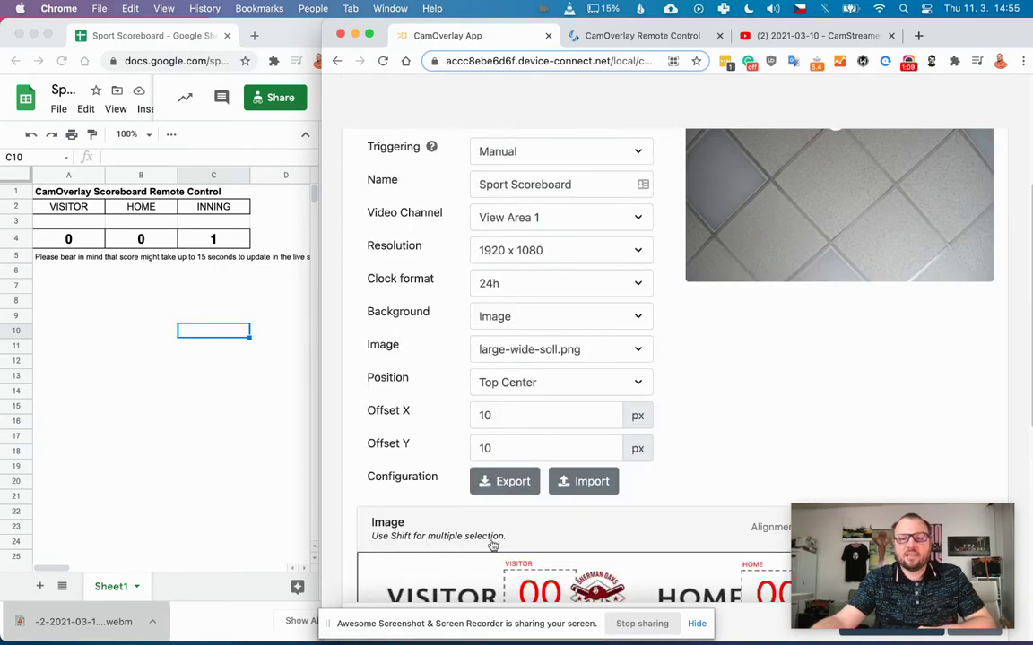
scroll(431, 157, "up", 4)
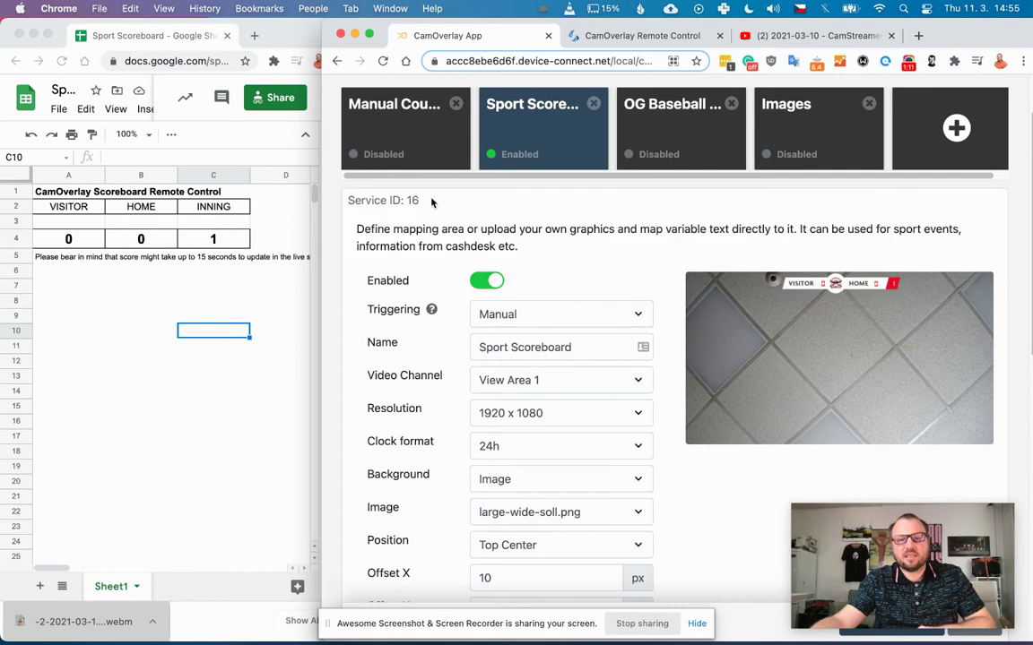
double_click(409, 200)
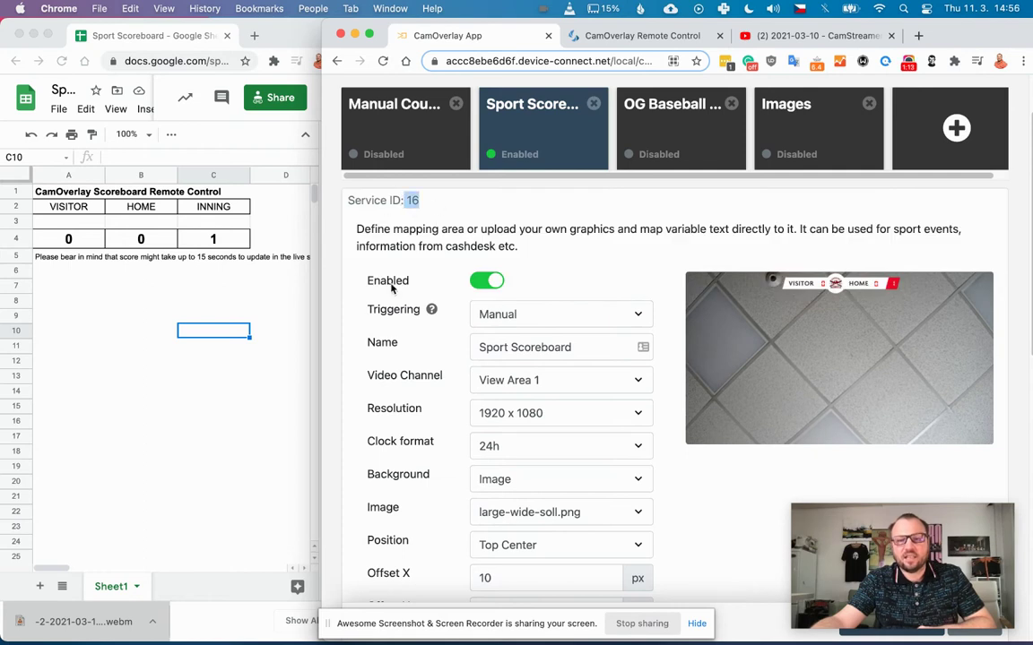
scroll(391, 296, "down", 10)
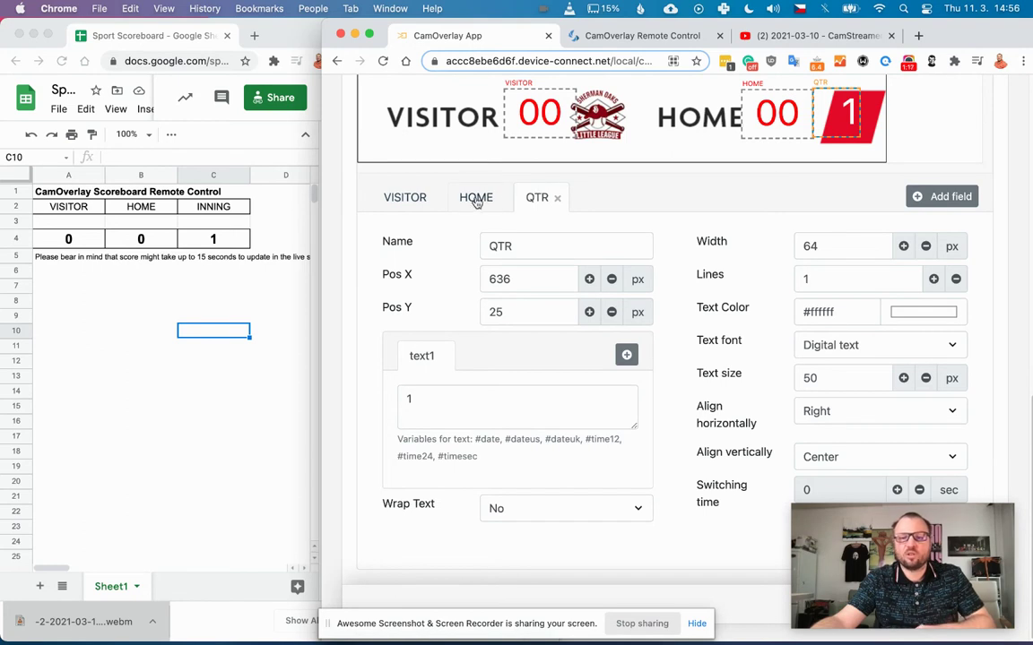
scroll(473, 198, "up", 3)
scroll(459, 254, "up", 15)
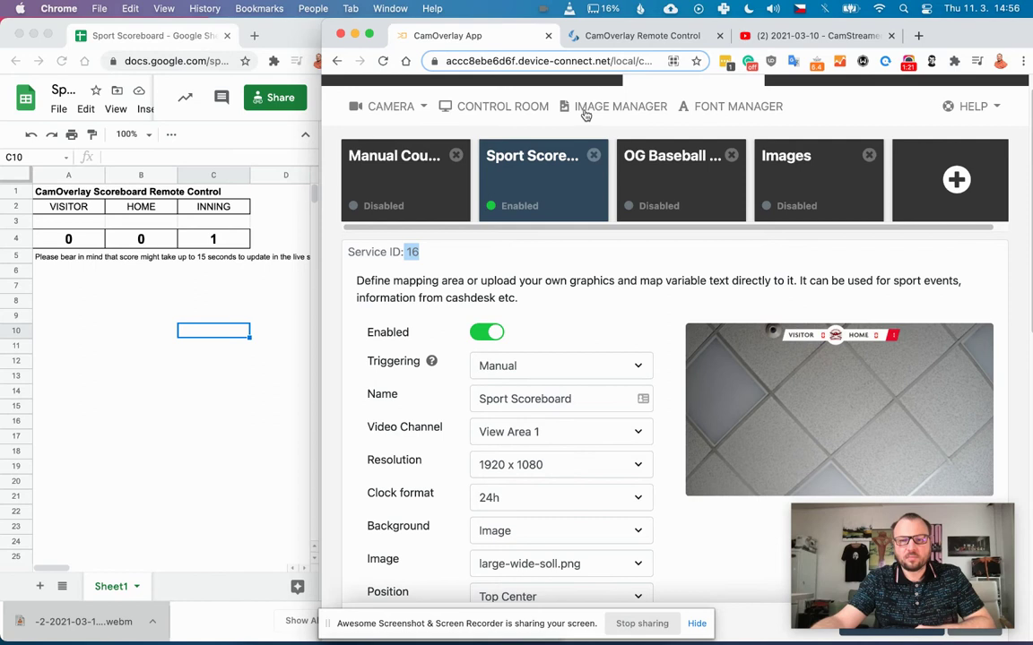
In Remote Control, compare the endpoint's Google Sheet ID with the spreadsheet URL and check Service ID 16
left_click(595, 38)
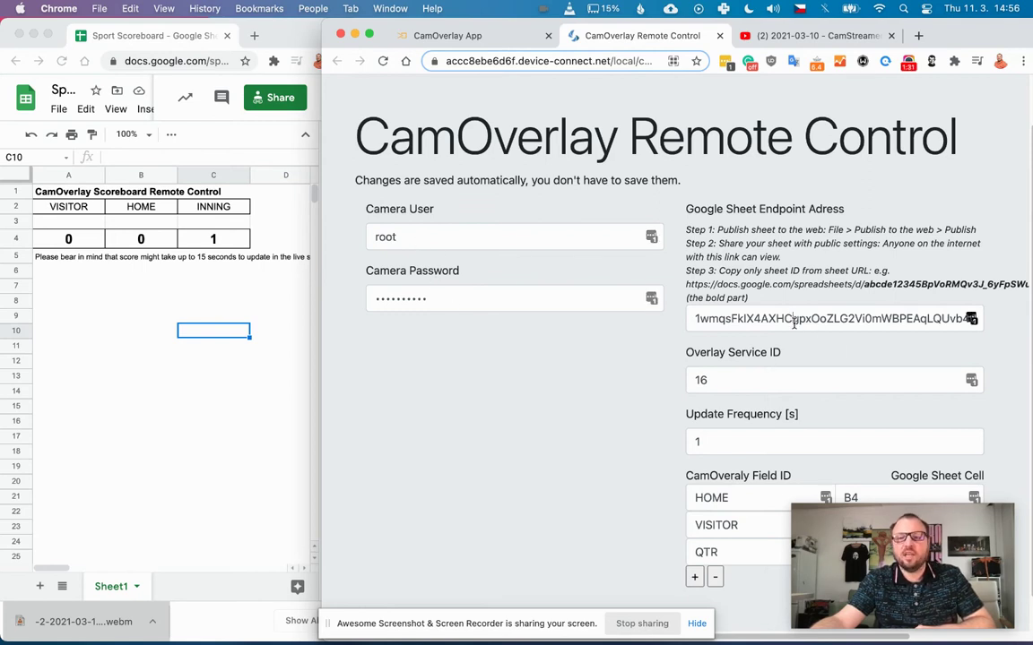
left_click(794, 321)
key("super+a")
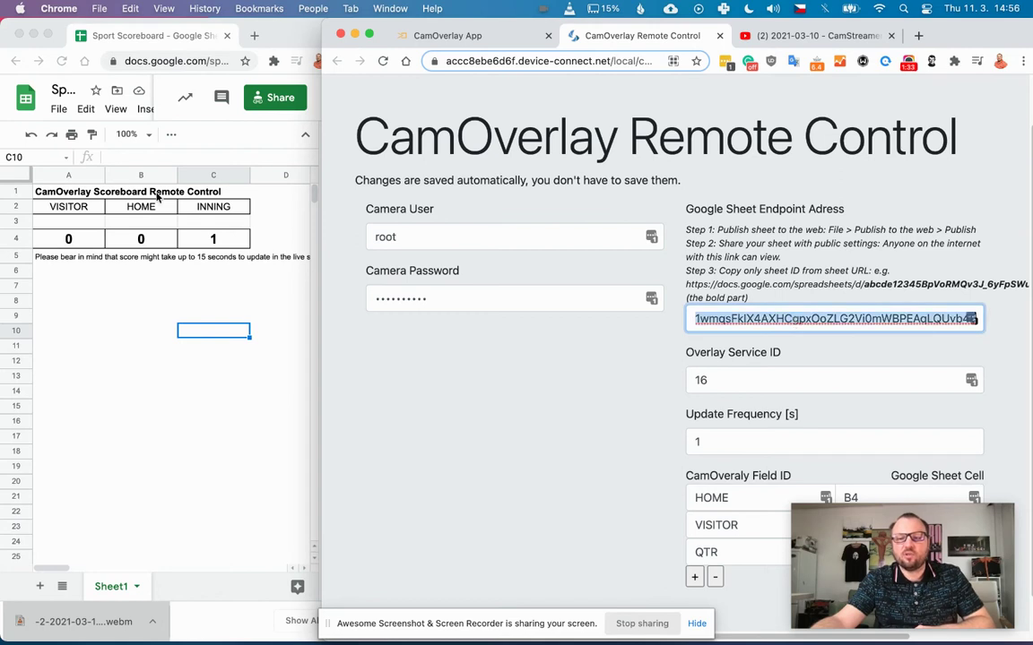
left_click(193, 64)
left_click(193, 61)
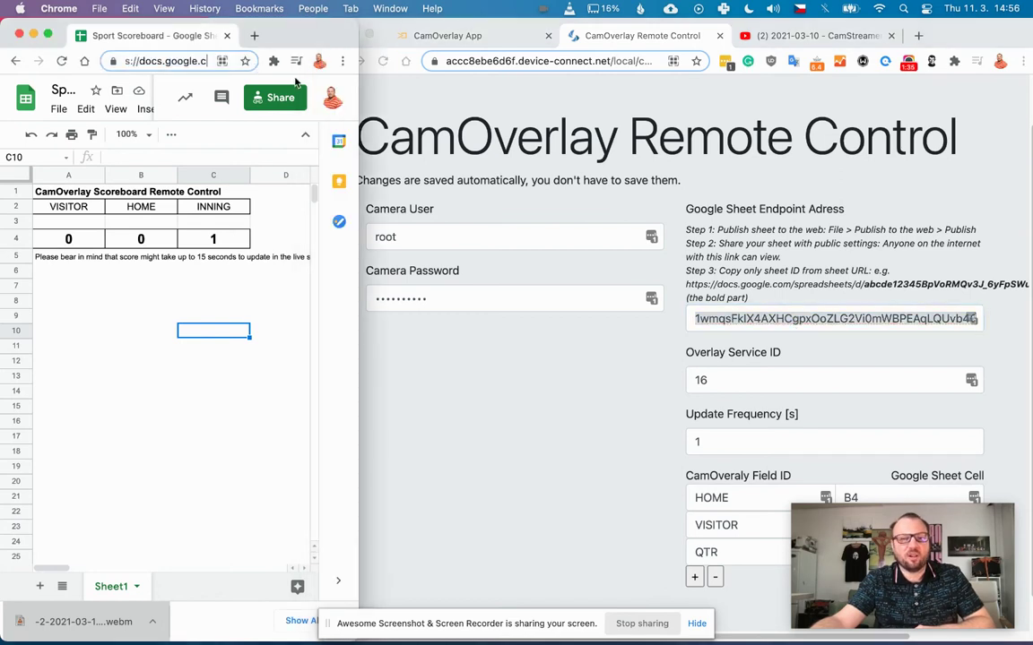
left_click(802, 305)
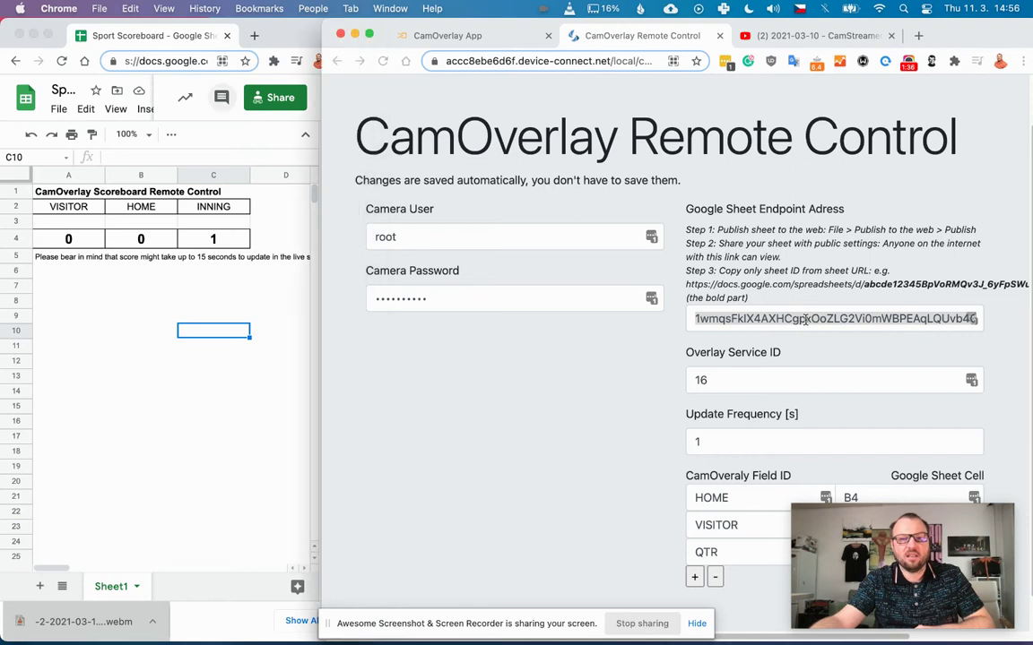
left_click(730, 381)
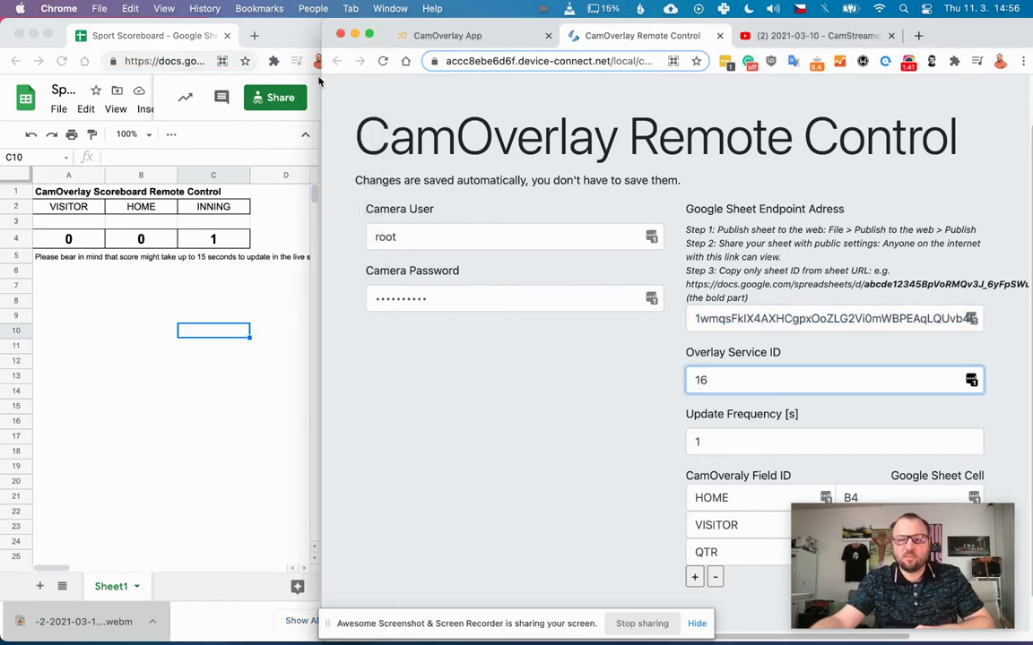
Confirm the overlay's Service ID in CamOverlay App, then return to Remote Control
left_click(395, 37)
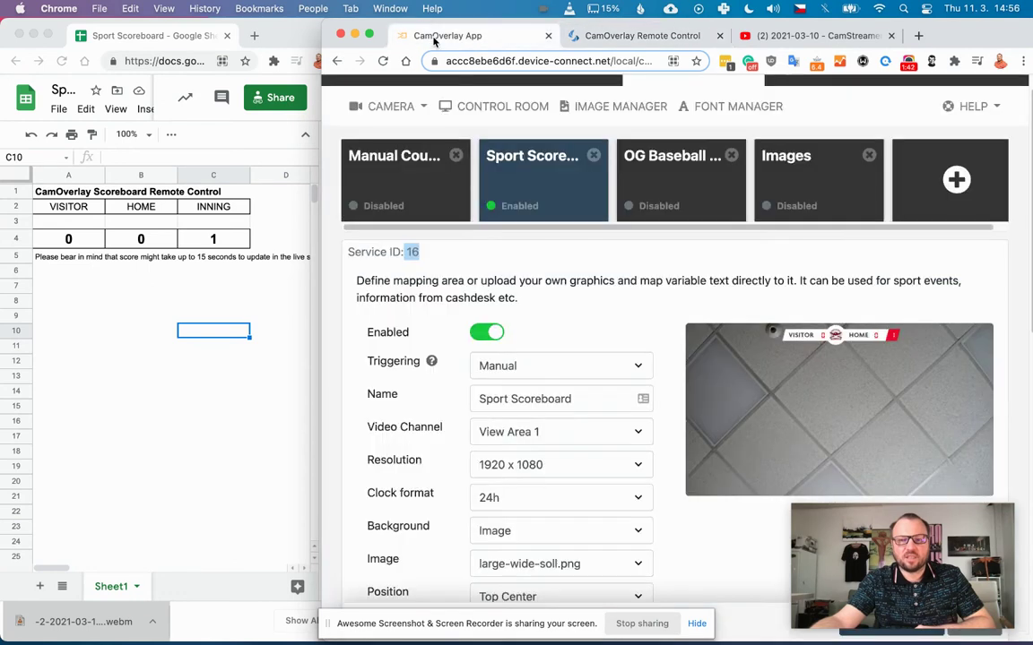
left_click(453, 271)
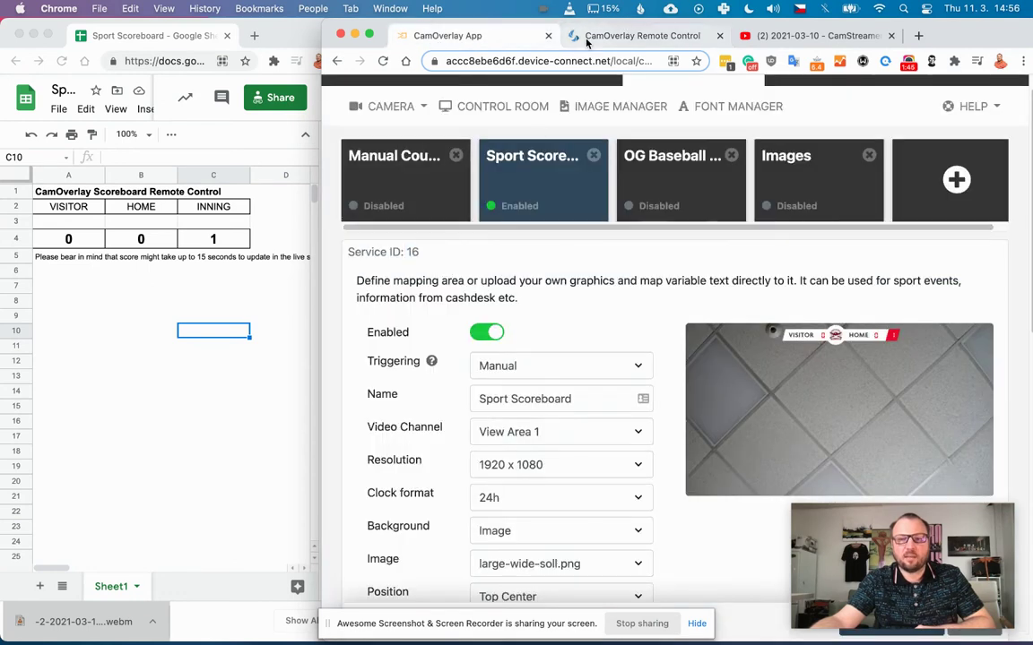
key("ctrl+Tab")
scroll(683, 370, "down", 1)
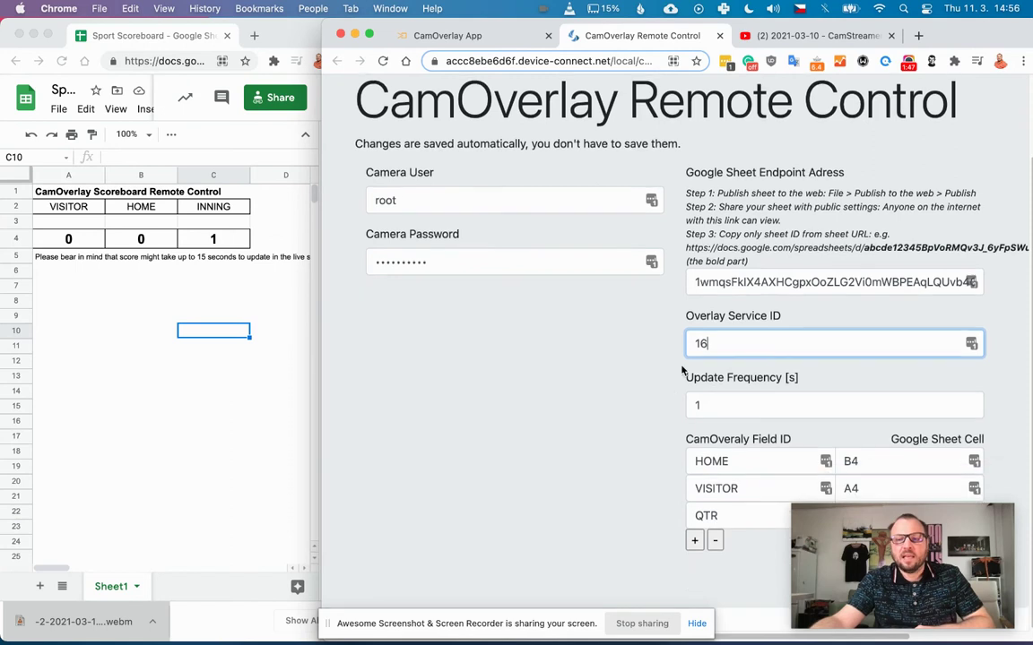
Change Update Frequency from 1 to 2 seconds and review the HOME B4, VISITOR A4, QTR C4 mappings
left_click(714, 404)
left_click_drag(715, 404, 659, 398)
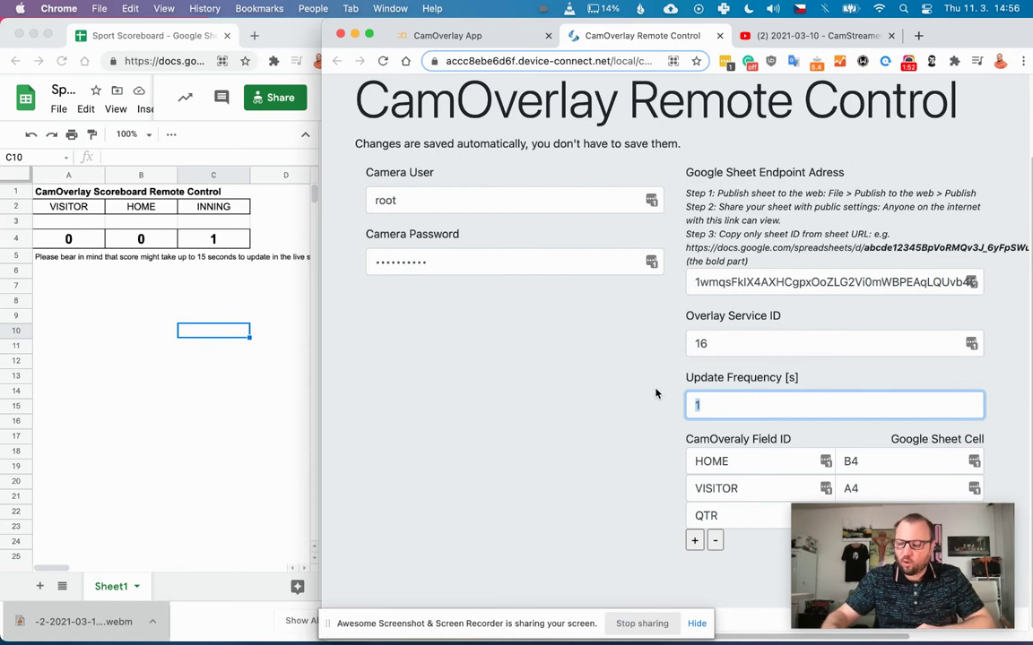
type("2")
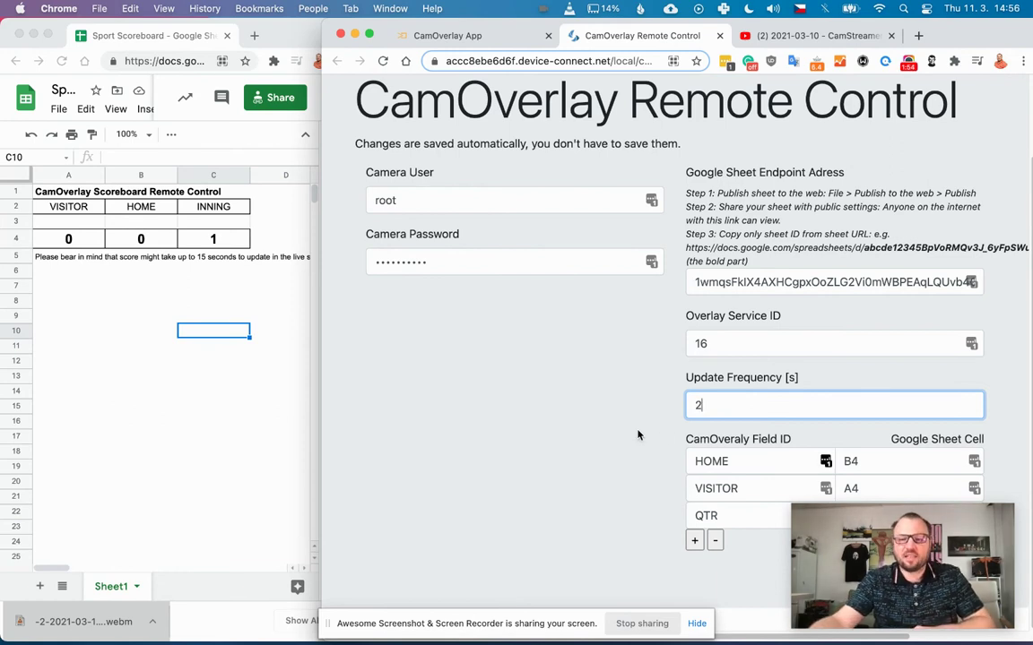
left_click(638, 433)
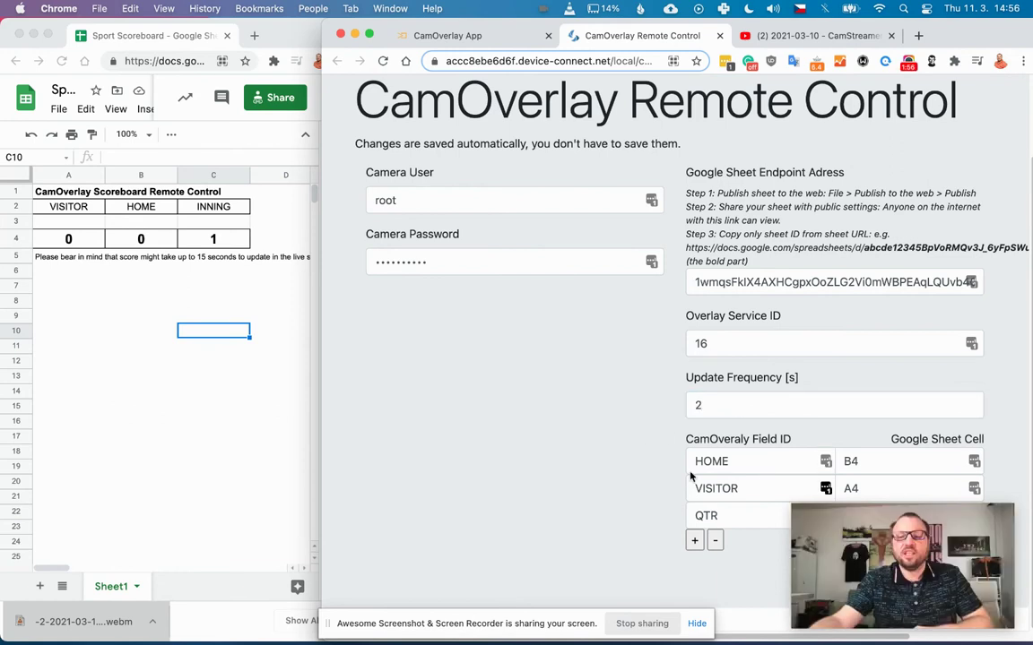
left_click(825, 489)
left_click_drag(895, 517, 886, 546)
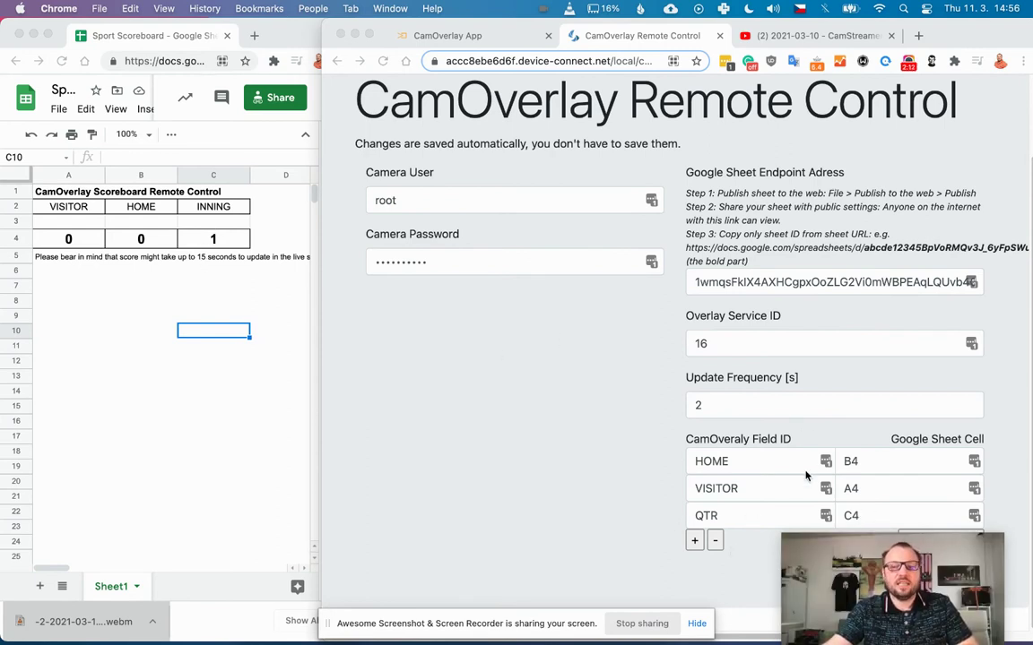
With the YouTube live stream open, enter a VISITOR score of 1 in cell A4
left_click(789, 36)
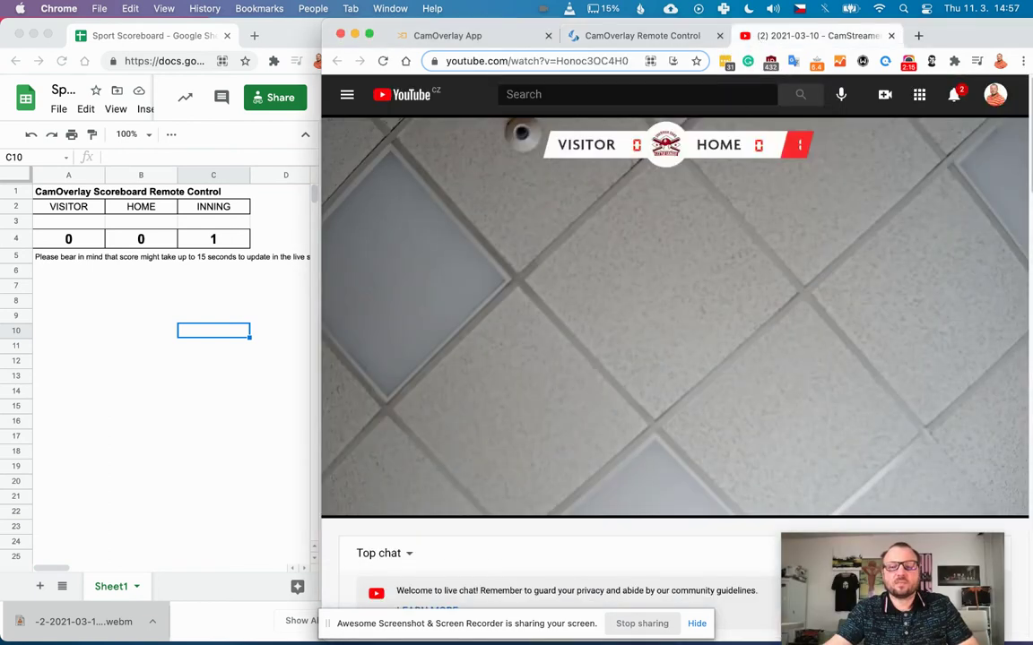
left_click(77, 242)
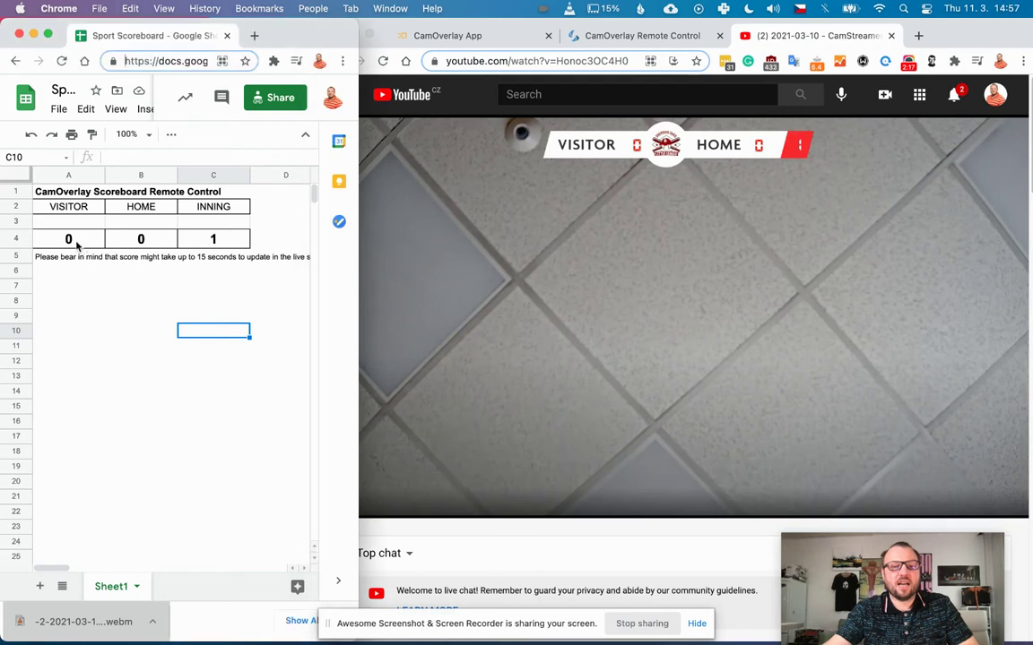
left_click(75, 239)
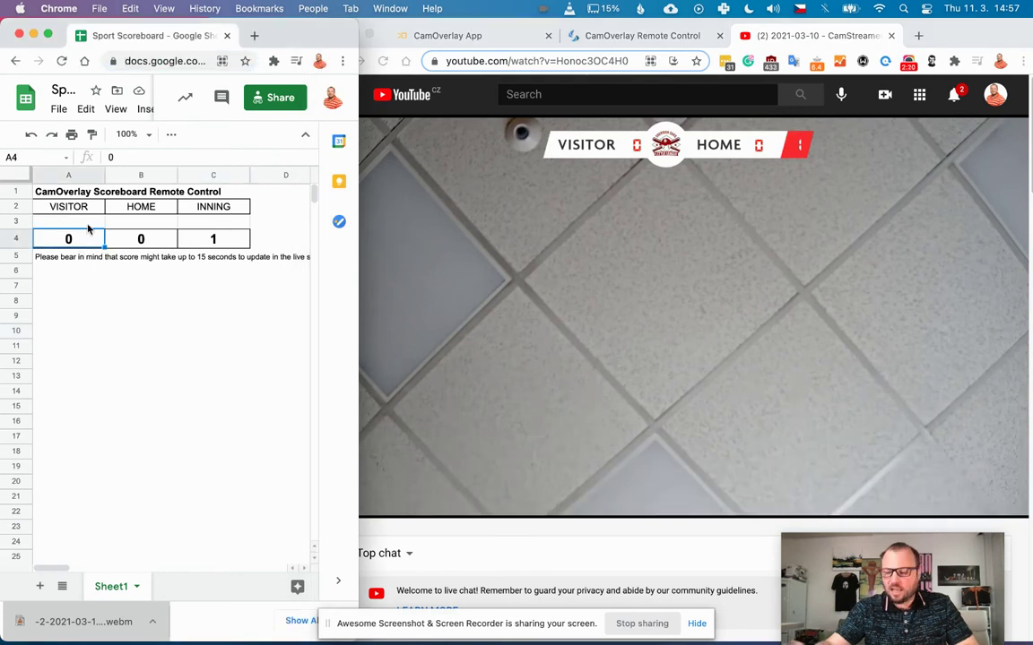
type("1")
key("Return")
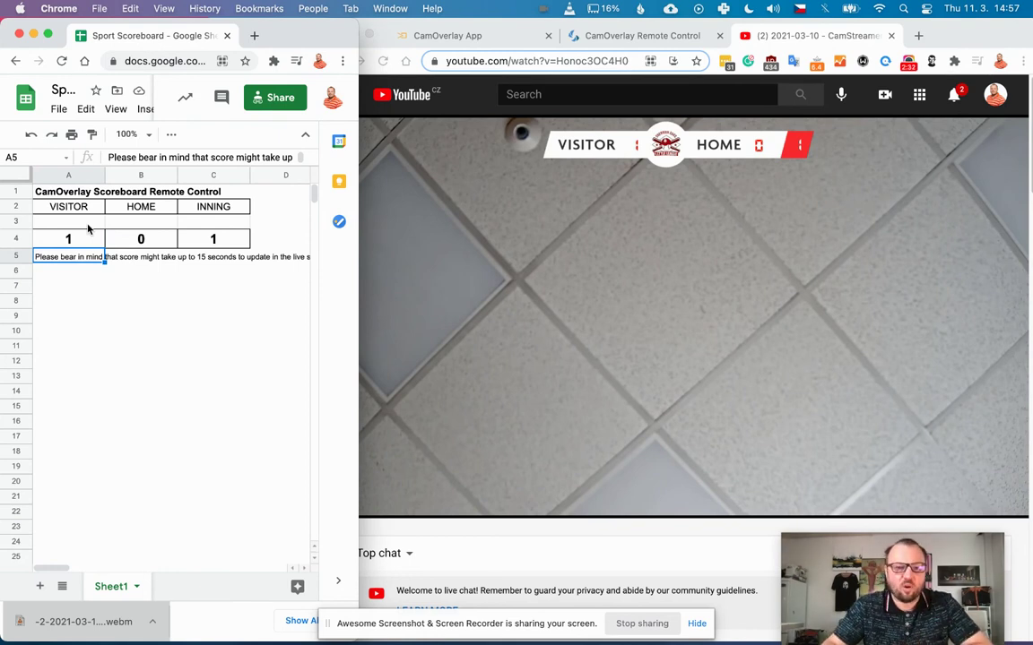
Enter a HOME score of 1 in cell B4
key("Up")
key("Right")
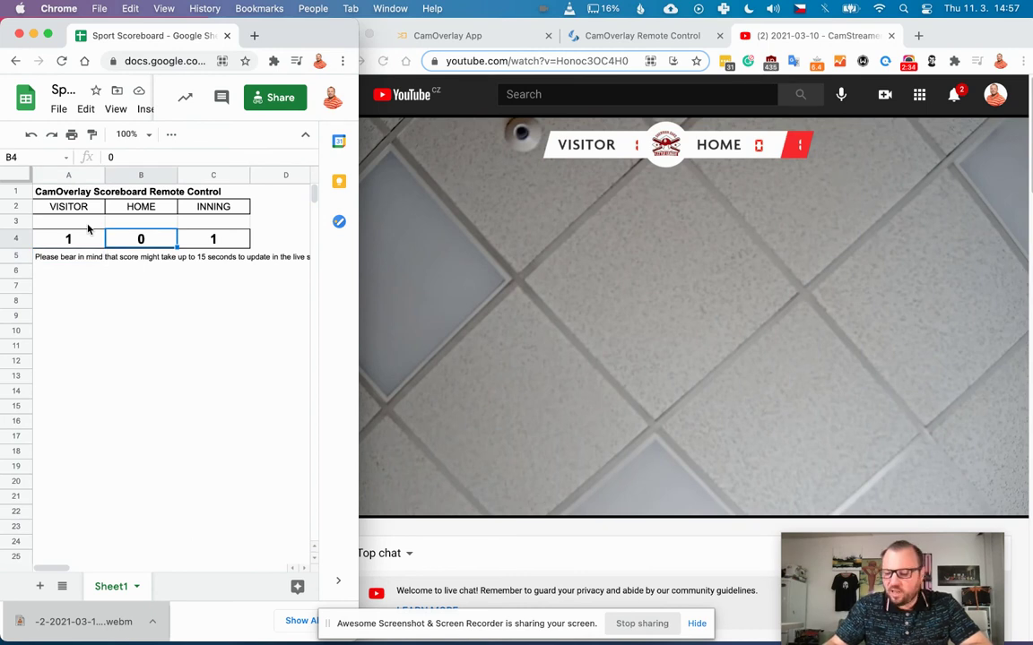
type("1")
key("Left")
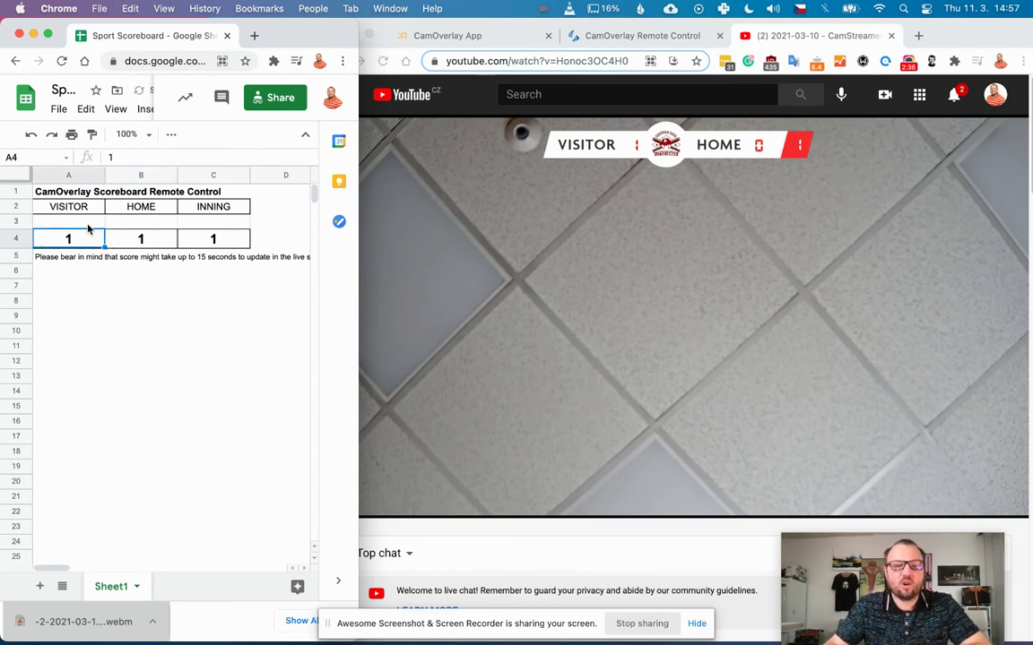
key("Down")
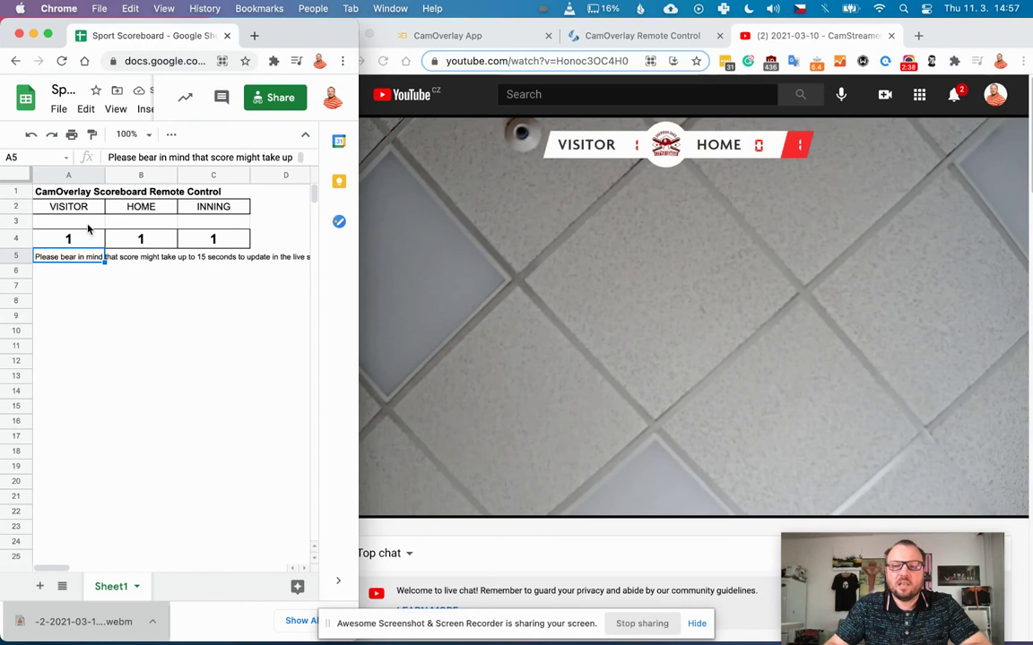